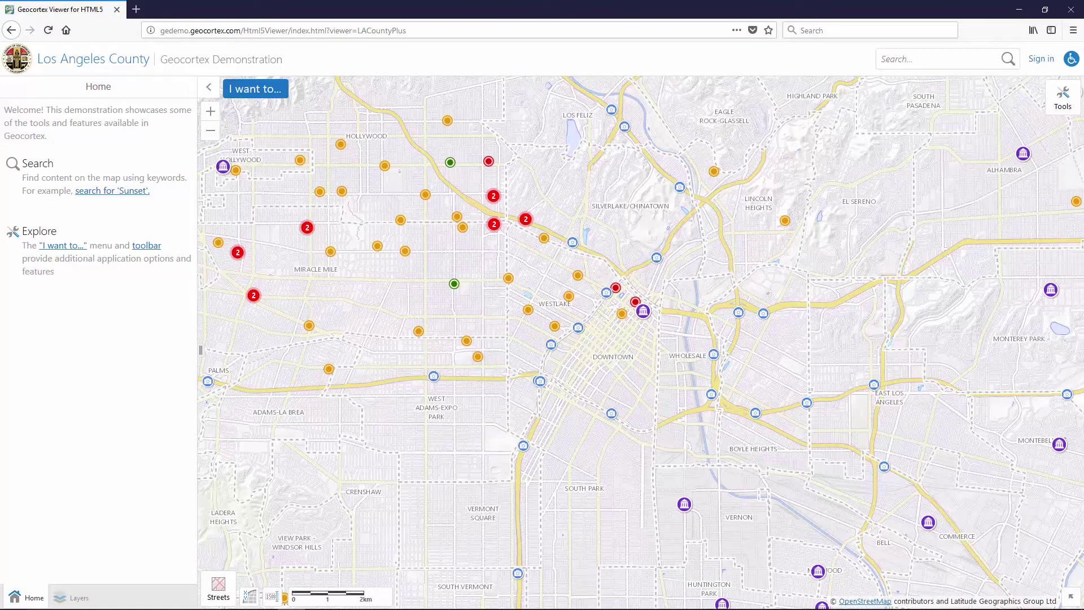
- Reveal the skip-navigation bar with Side Panel, Search, I want to..., Toolbar and Map links
{"action": "key", "text": "Tab"}
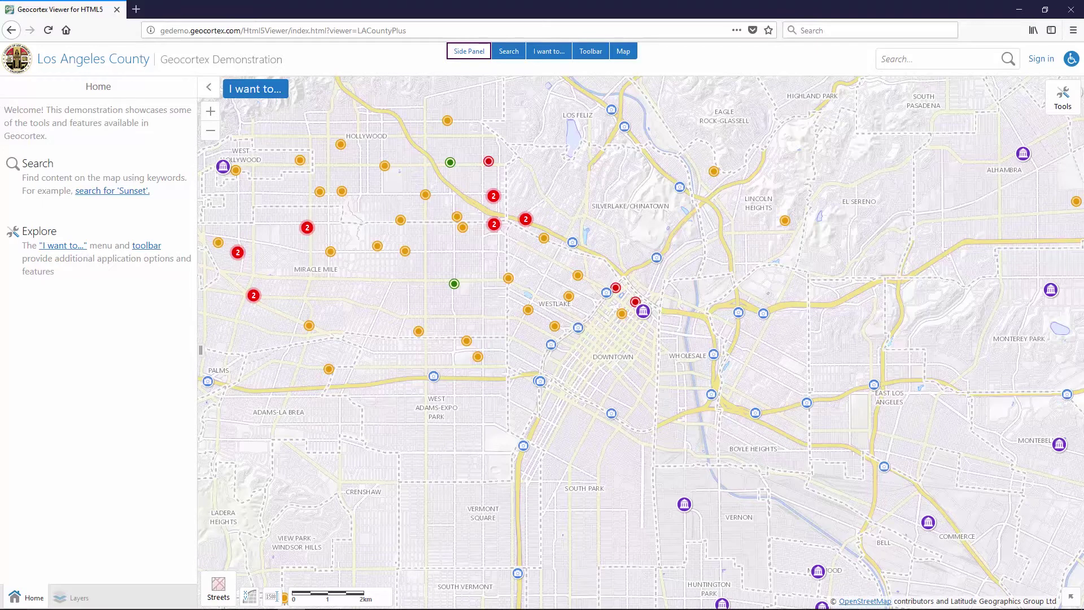
- Open the map toolbar and switch to its Tools tab of drawing and measuring commands
{"action": "key", "text": "Tab"}
{"action": "key", "text": "Tab"}
{"action": "key", "text": "Tab"}
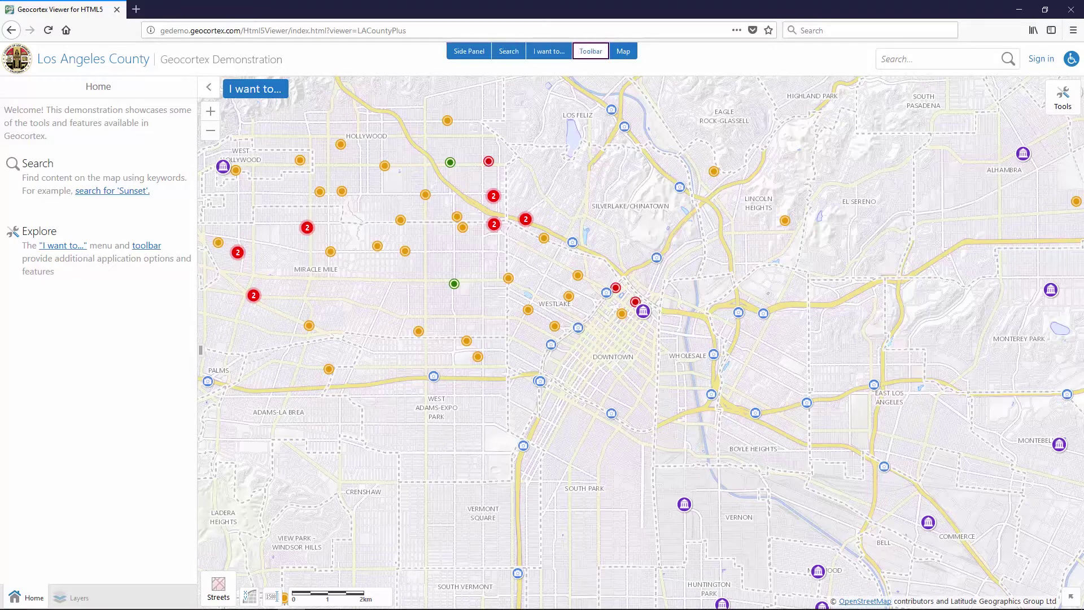
{"action": "key", "text": "Return"}
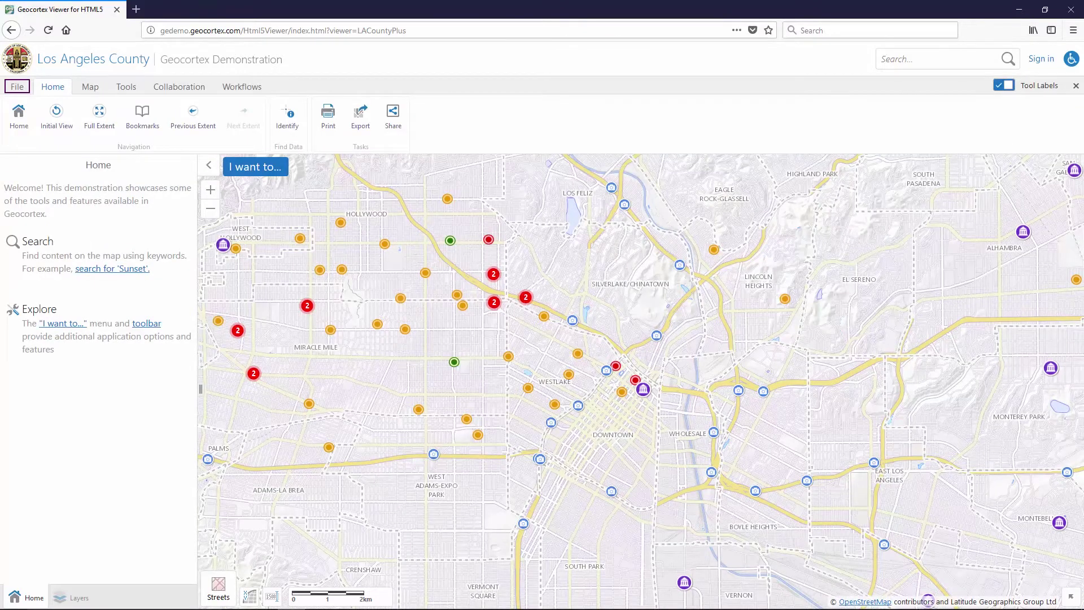
{"action": "key", "text": "Tab"}
{"action": "key", "text": "Tab"}
{"action": "key", "text": "Tab"}
{"action": "key", "text": "Return"}
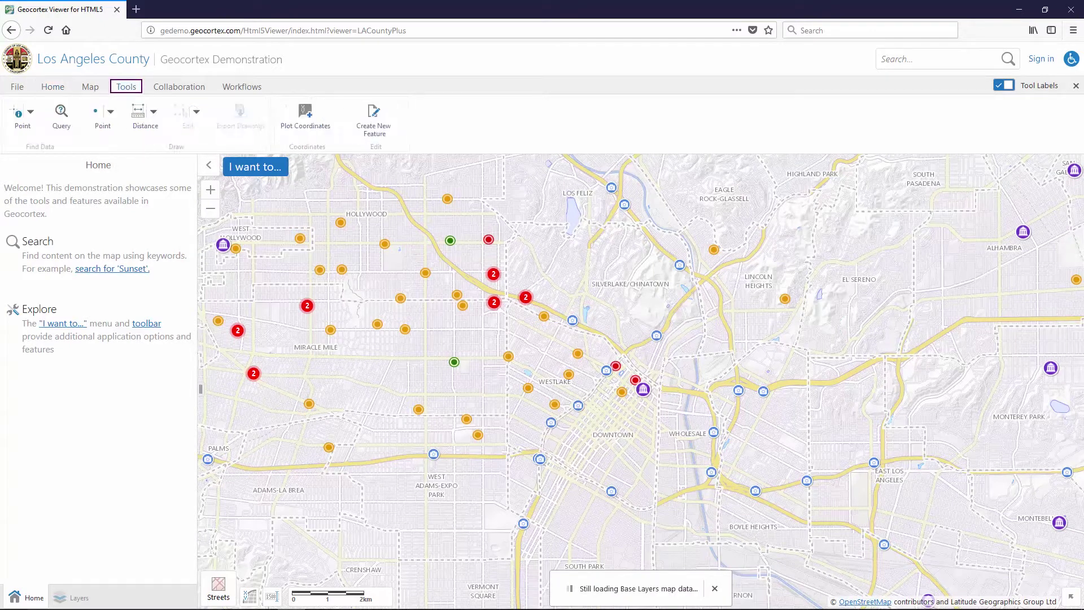
{"action": "key", "text": "Tab"}
{"action": "key", "text": "Tab"}
{"action": "key", "text": "Tab"}
{"action": "key", "text": "Tab"}
{"action": "key", "text": "Tab"}
{"action": "key", "text": "Tab"}
{"action": "key", "text": "Tab"}
{"action": "key", "text": "Tab"}
{"action": "key", "text": "Tab"}
- Open the Draw shape list and move focus onto Polygon
{"action": "key", "text": "shift+Tab"}
{"action": "key", "text": "Return"}
{"action": "key", "text": "Right"}
{"action": "key", "text": "Right"}
{"action": "key", "text": "Down"}
{"action": "key", "text": "Right"}
{"action": "key", "text": "Right"}
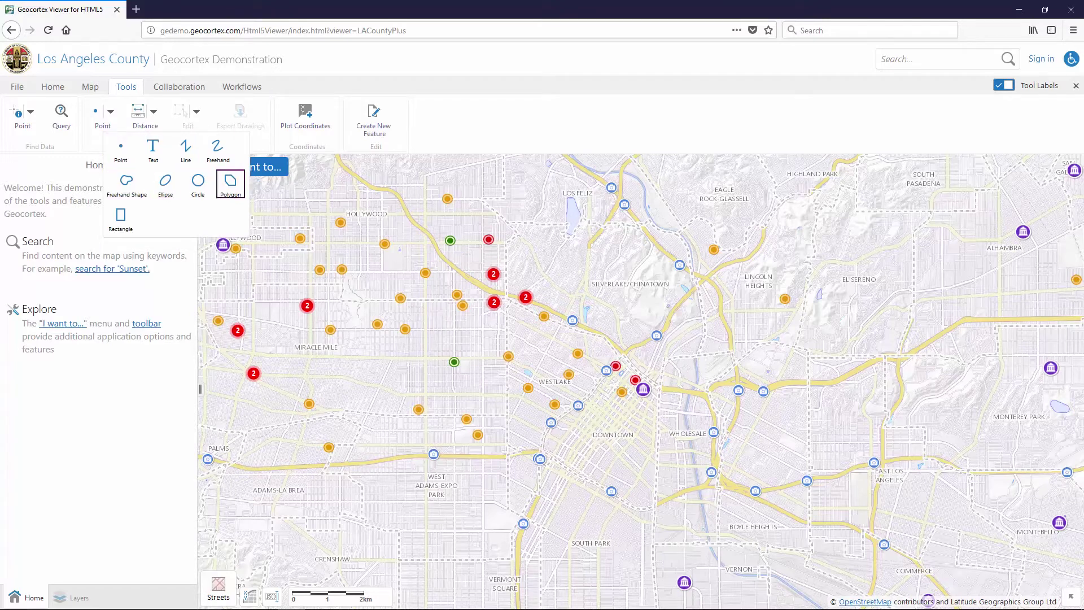
- Start the Polygon tool and place four vertices around downtown Los Angeles near Westlake
{"action": "key", "text": "Return"}
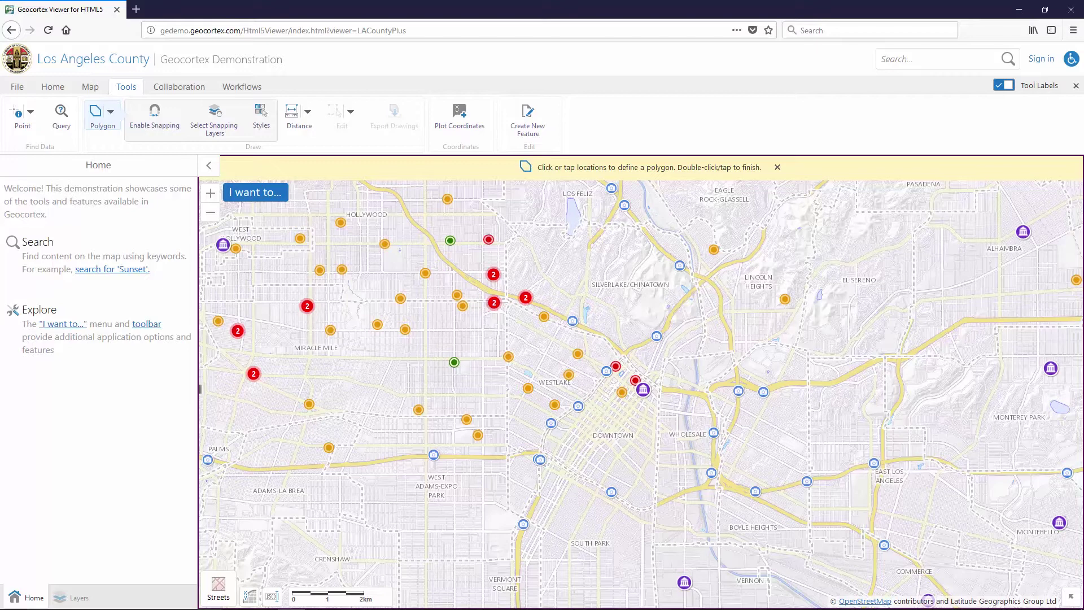
{"action": "left_click", "coordinate": [640, 381]}
{"action": "left_click", "coordinate": [629, 359]}
{"action": "left_click", "coordinate": [657, 388]}
{"action": "left_click", "coordinate": [630, 421]}
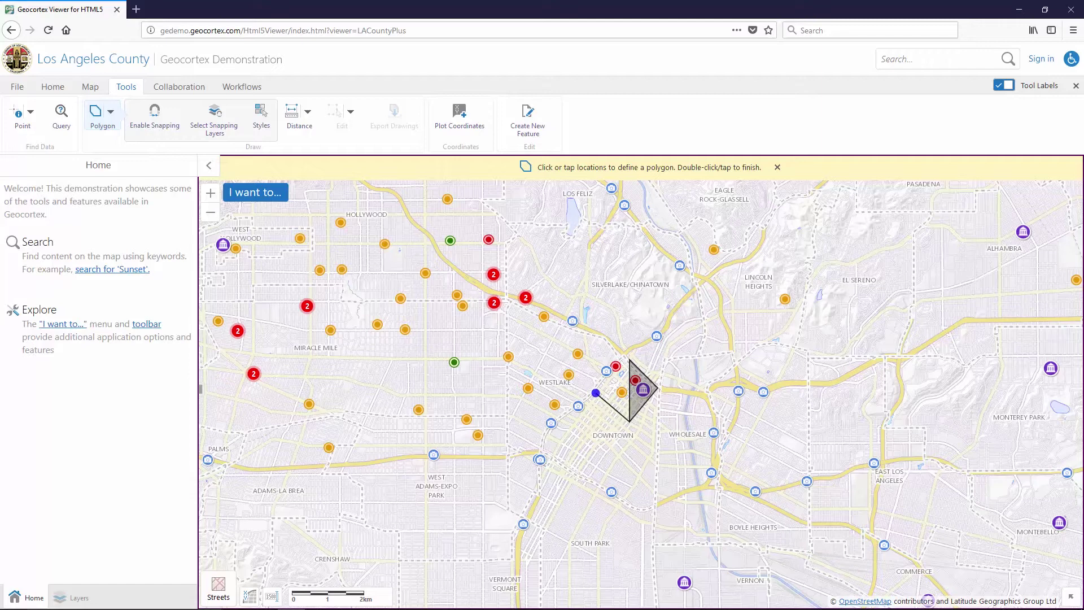
- Add a western corner to finish the downtown polygon, then reshape its top and upper-right edges
{"action": "left_click", "coordinate": [596, 392]}
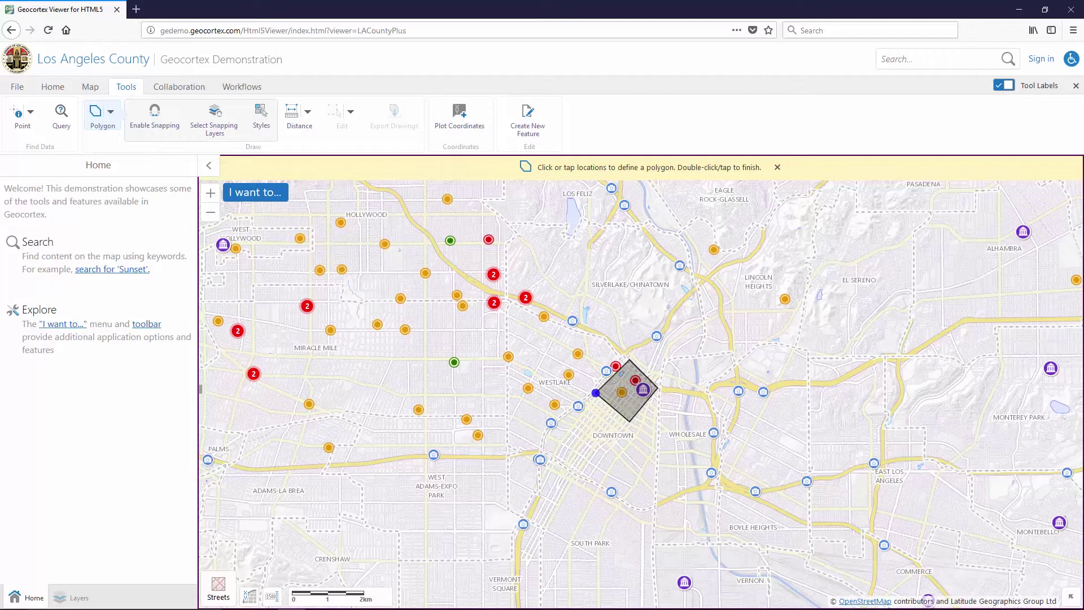
{"action": "double_click", "coordinate": [596, 392]}
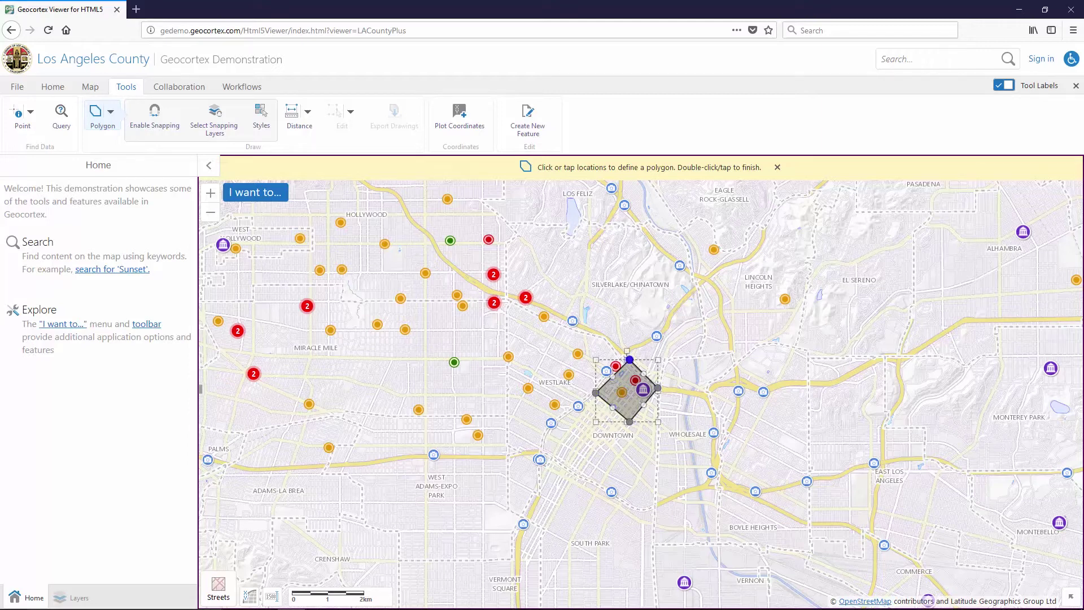
{"action": "left_click_drag", "start_coordinate": [629, 359], "coordinate": [618, 354]}
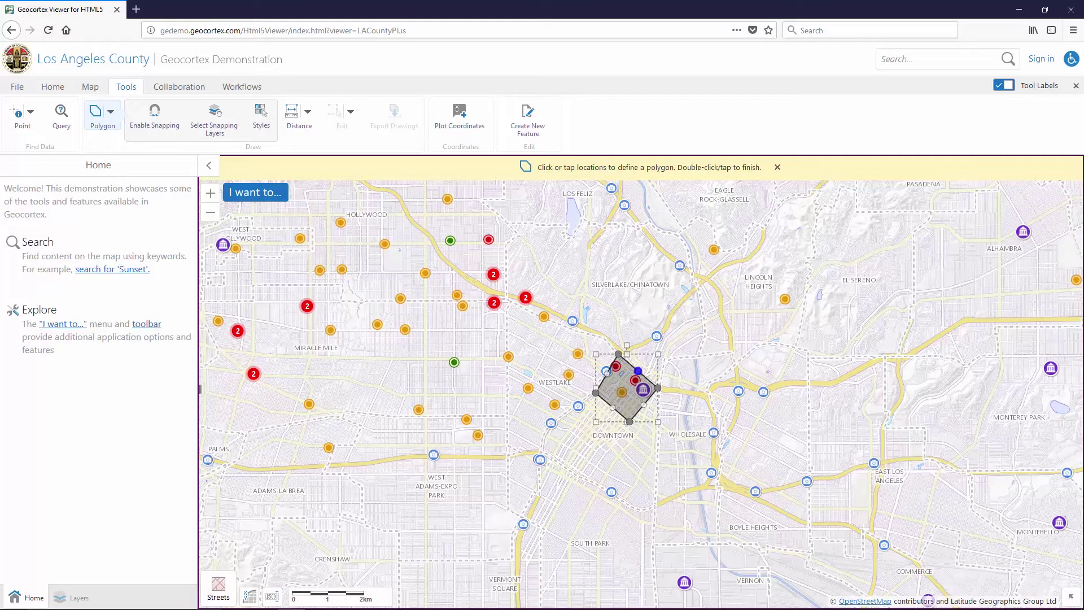
{"action": "left_click_drag", "start_coordinate": [637, 371], "coordinate": [660, 353]}
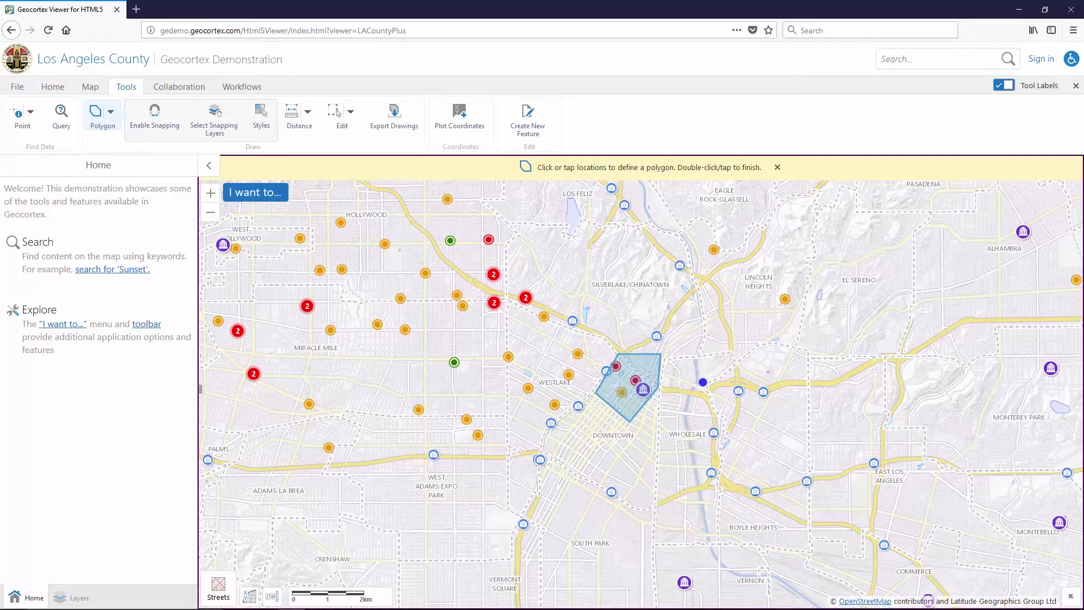
- Draw a small three-cornered triangle near Wholesale
{"action": "left_click", "coordinate": [703, 387]}
{"action": "left_click", "coordinate": [736, 405]}
{"action": "double_click", "coordinate": [713, 444]}
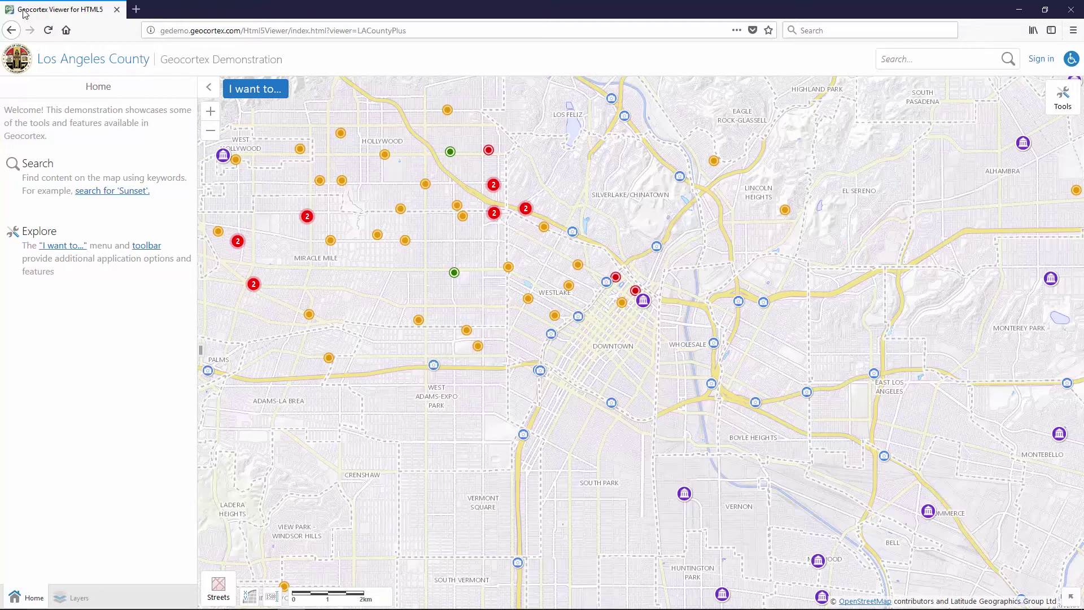
- Jump to the Search box via the skip link and search for 'sunset'
{"action": "key", "text": "Tab"}
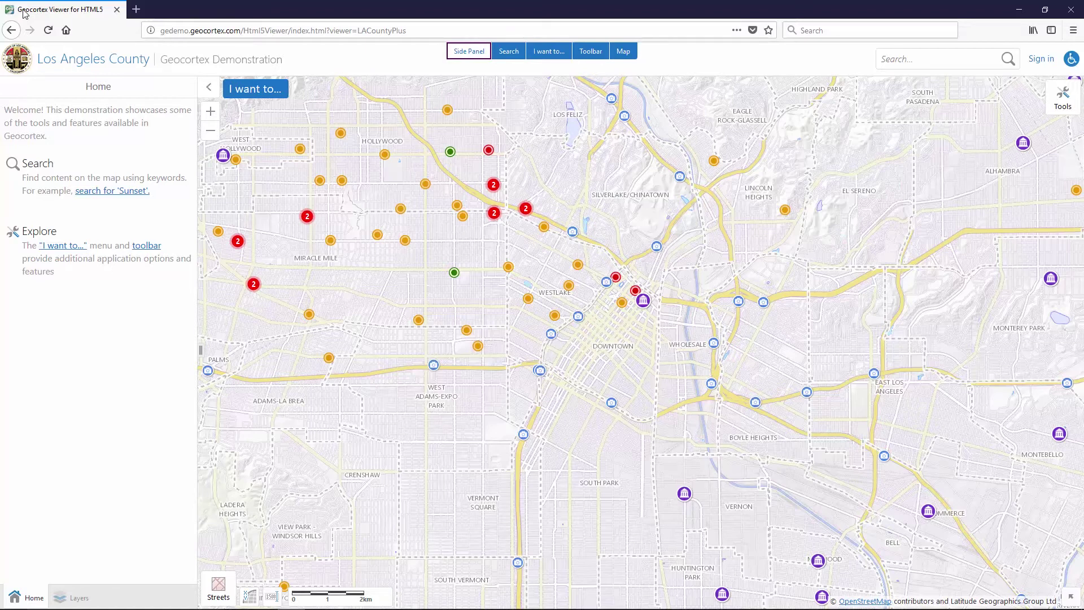
{"action": "key", "text": "Tab"}
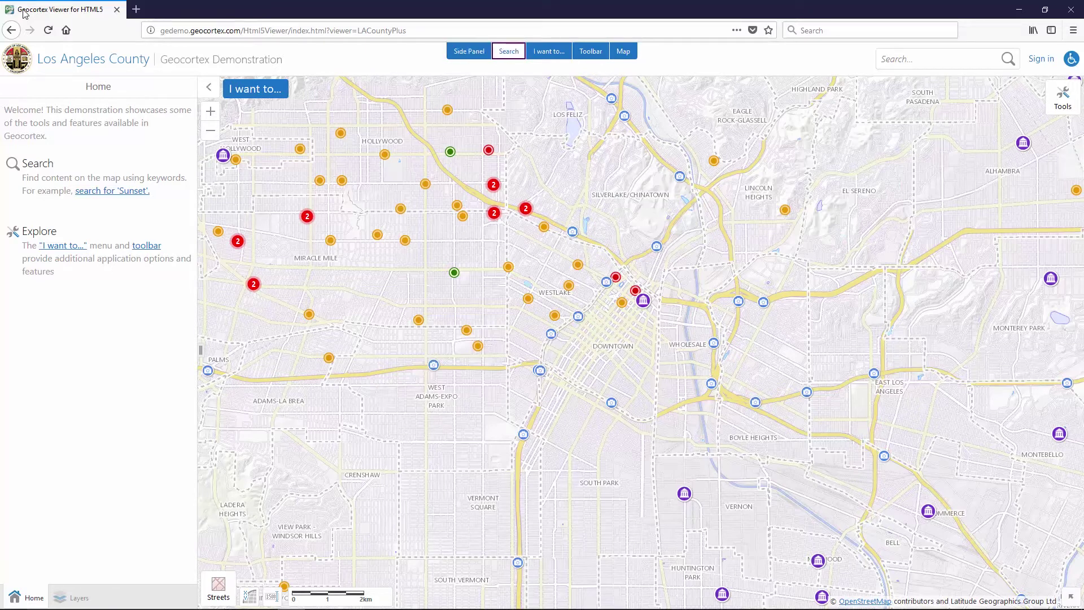
{"action": "key", "text": "Return"}
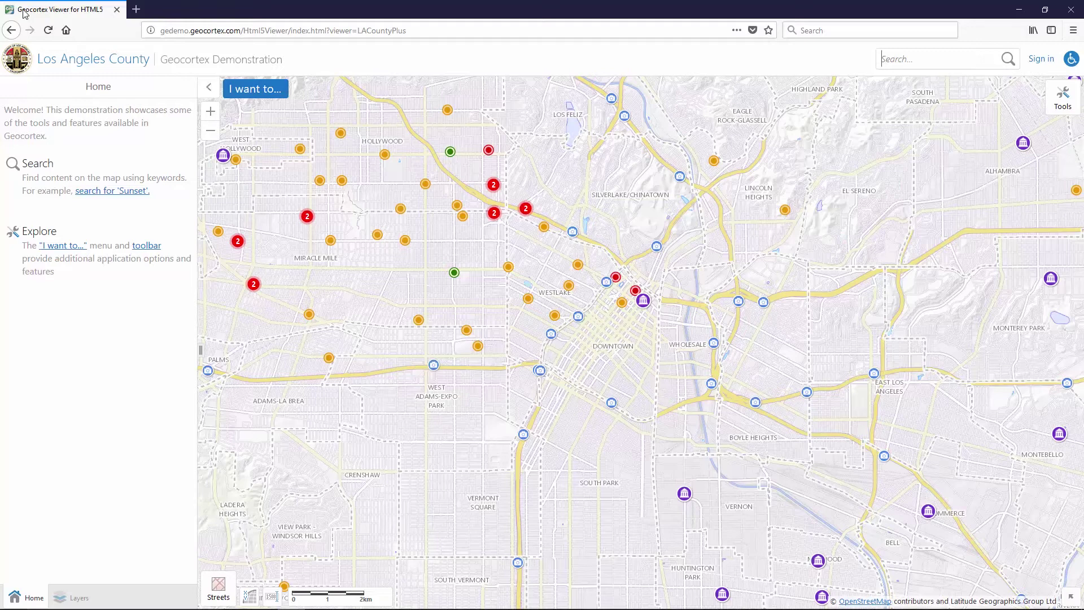
{"action": "type", "text": "sunset"}
{"action": "key", "text": "Return"}
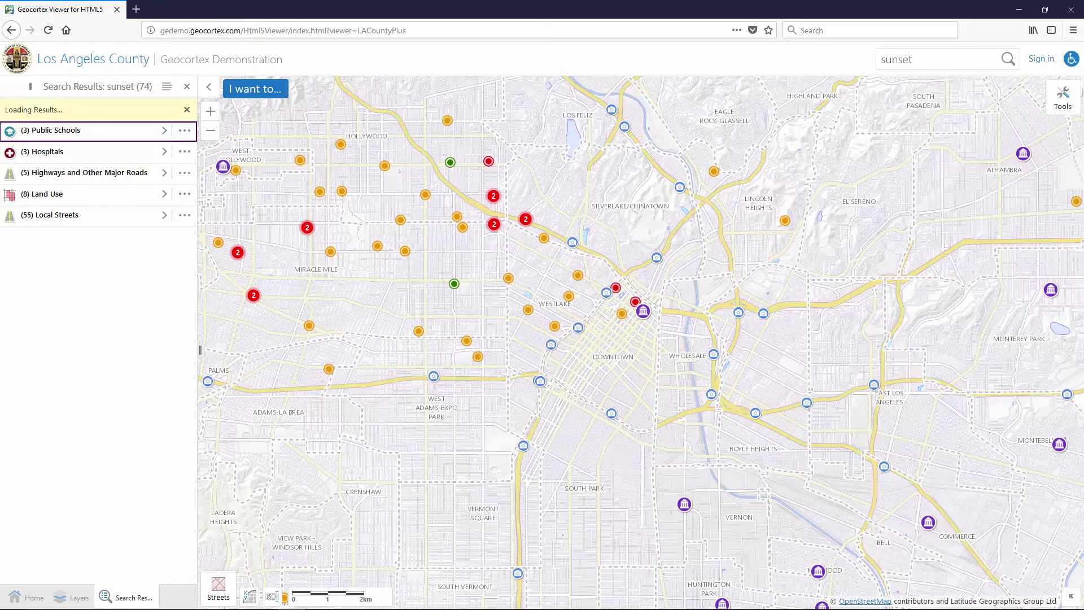
- Zoom the map to all Hospitals results from the sunset search using Zoom to All
{"action": "key", "text": "Tab"}
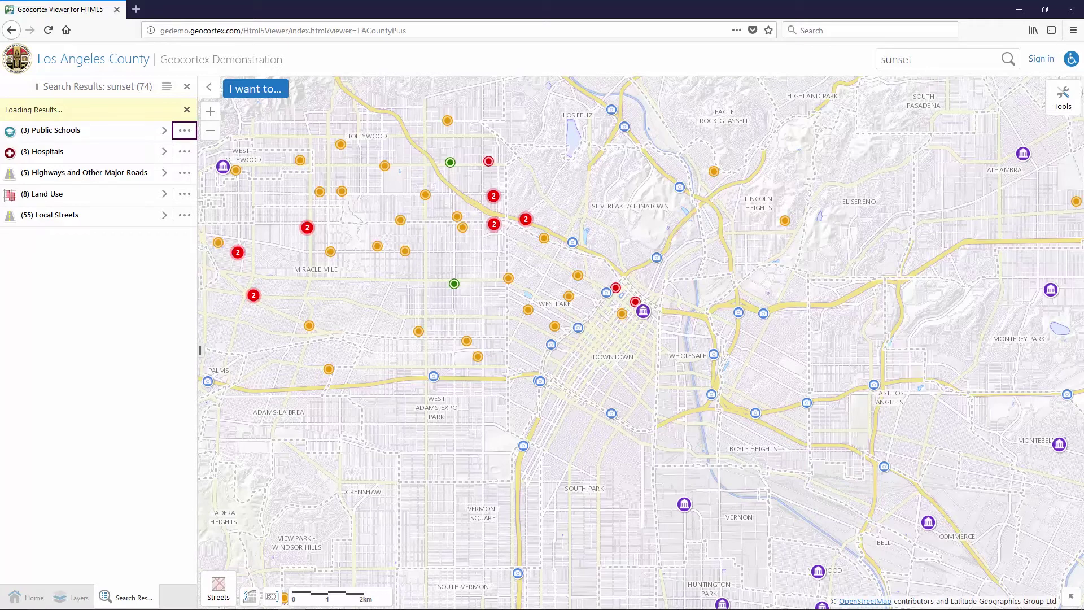
{"action": "key", "text": "Tab"}
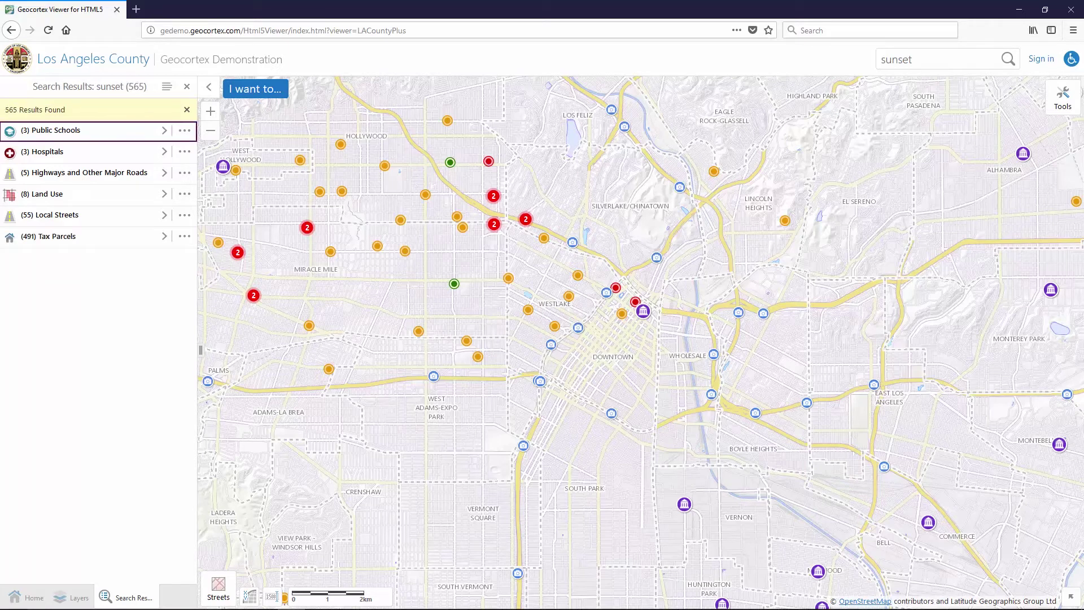
{"action": "key", "text": "Tab"}
{"action": "key", "text": "Tab"}
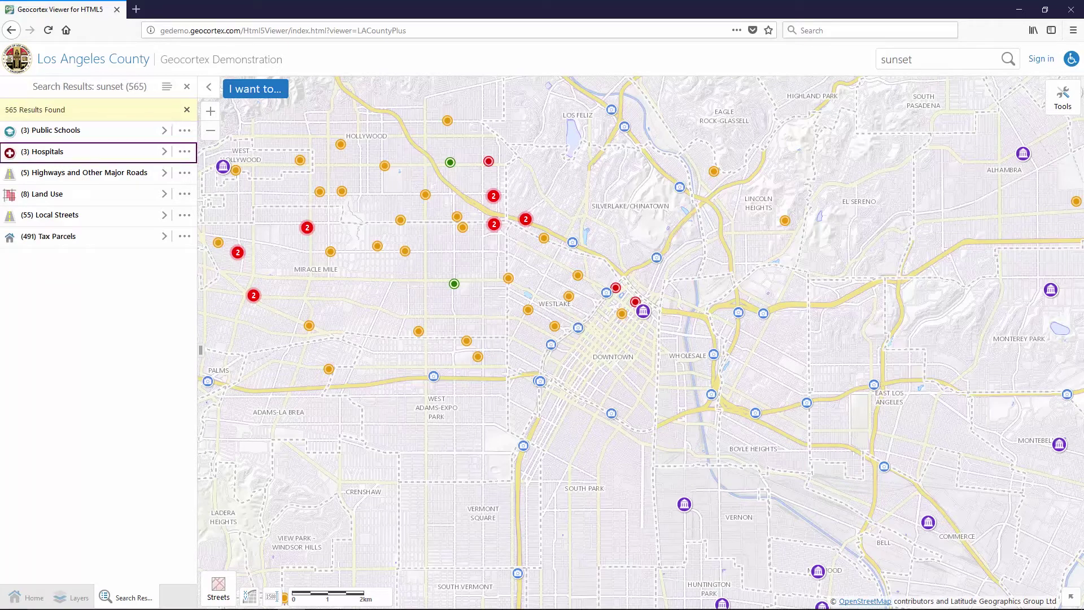
{"action": "key", "text": "Tab"}
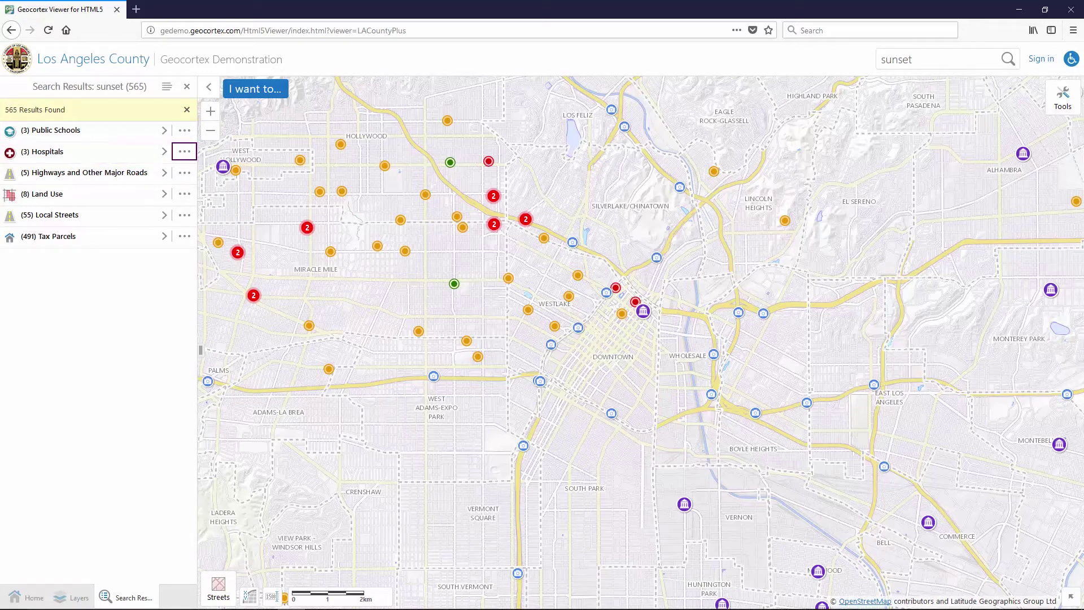
{"action": "key", "text": "Return"}
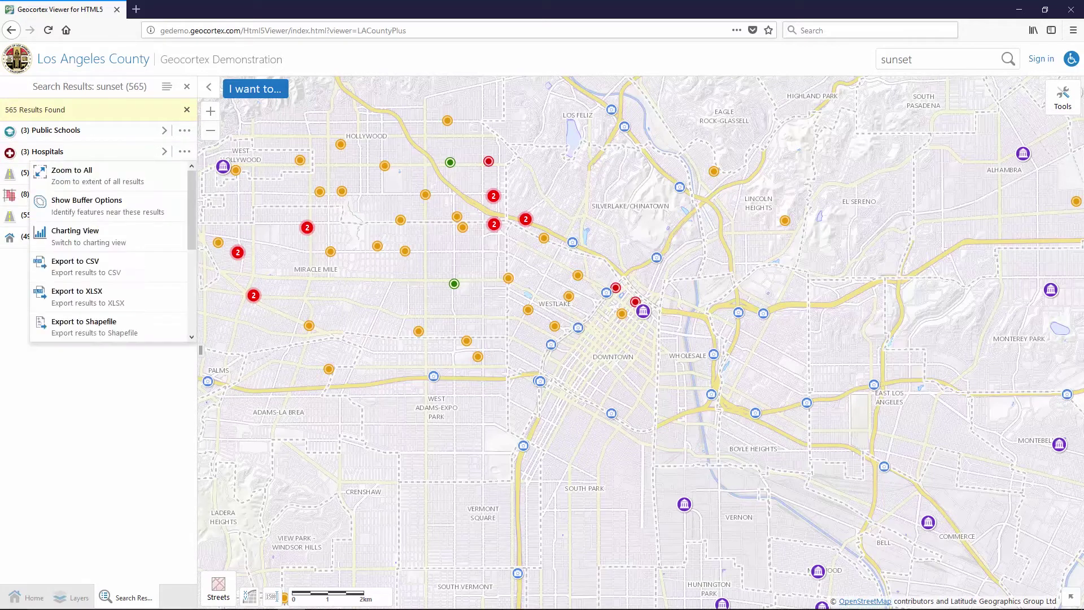
{"action": "key", "text": "Tab"}
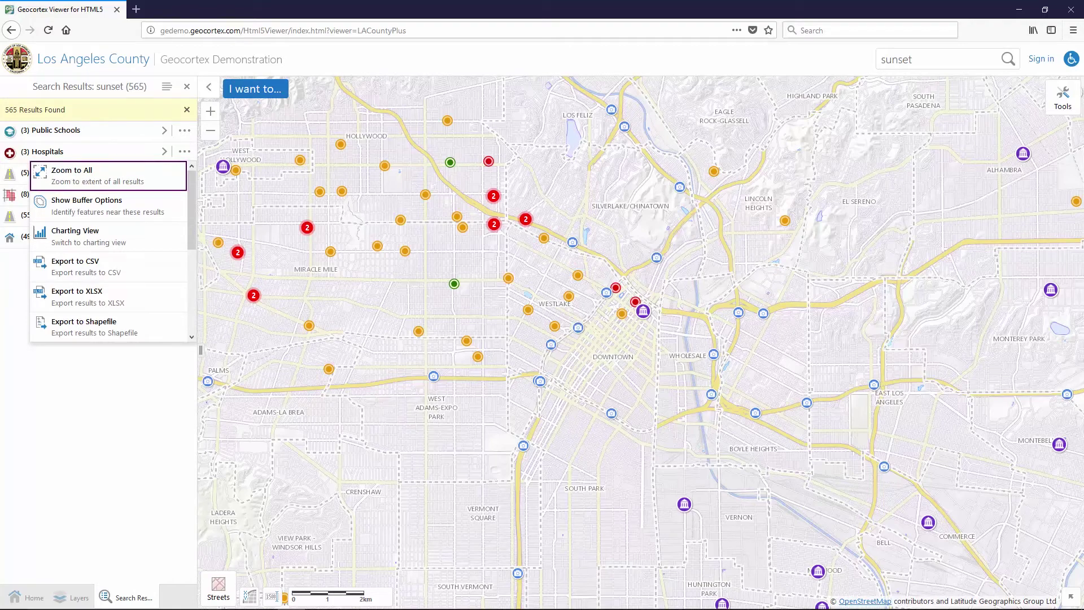
{"action": "key", "text": "Return"}
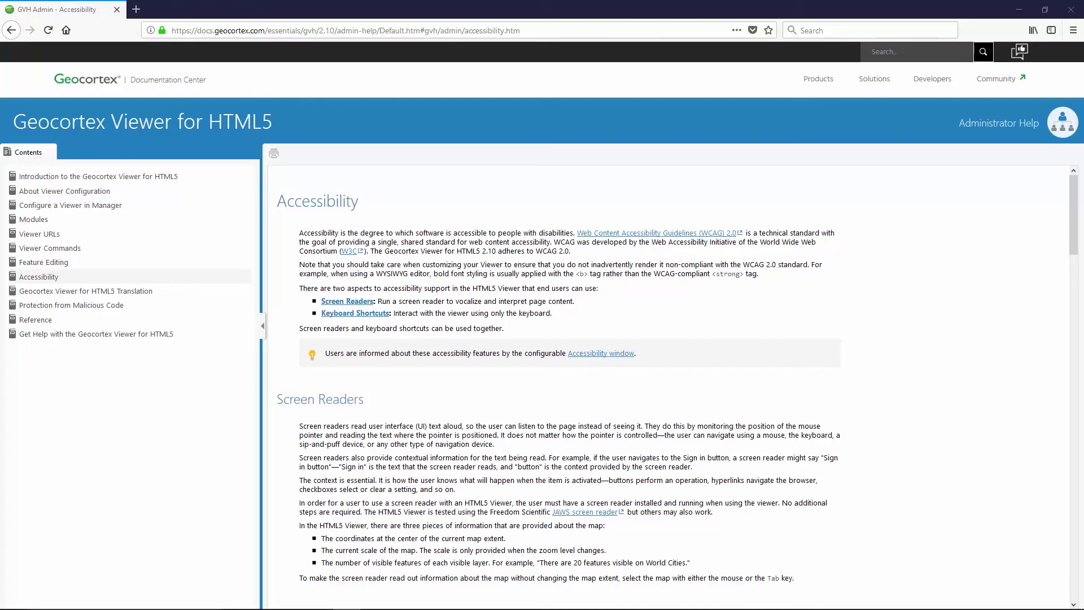
- Scroll the Accessibility page down to Example 2 - Use the Keyboard to Draw a Polygon
{"action": "scroll", "coordinate": [649, 307], "scroll_direction": "down", "scroll_amount": 5}
{"action": "scroll", "coordinate": [656, 310], "scroll_direction": "down", "scroll_amount": 15}
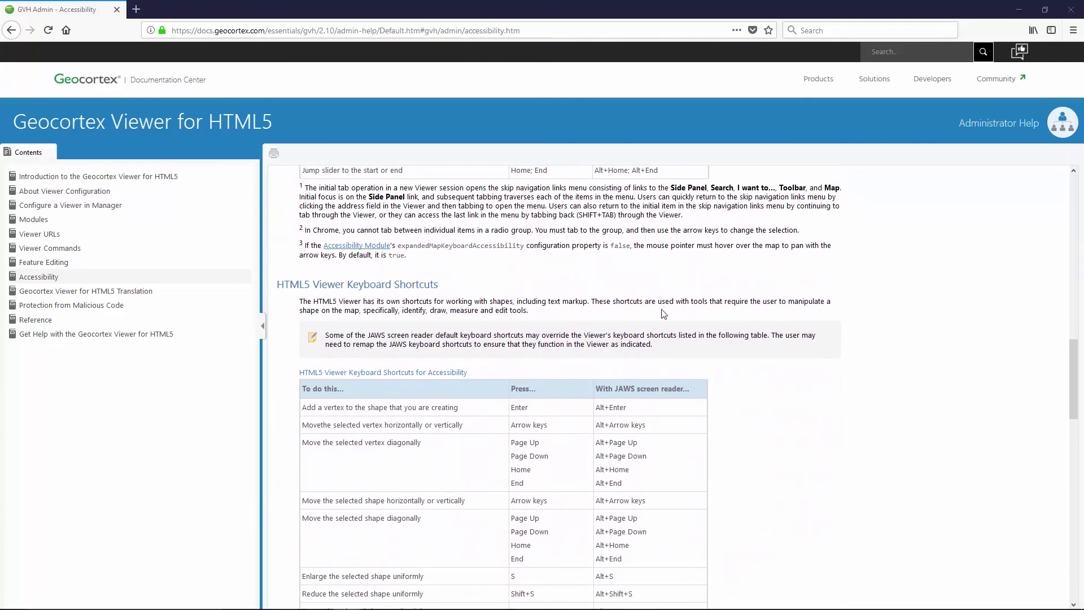
{"action": "scroll", "coordinate": [621, 316], "scroll_direction": "down", "scroll_amount": 7}
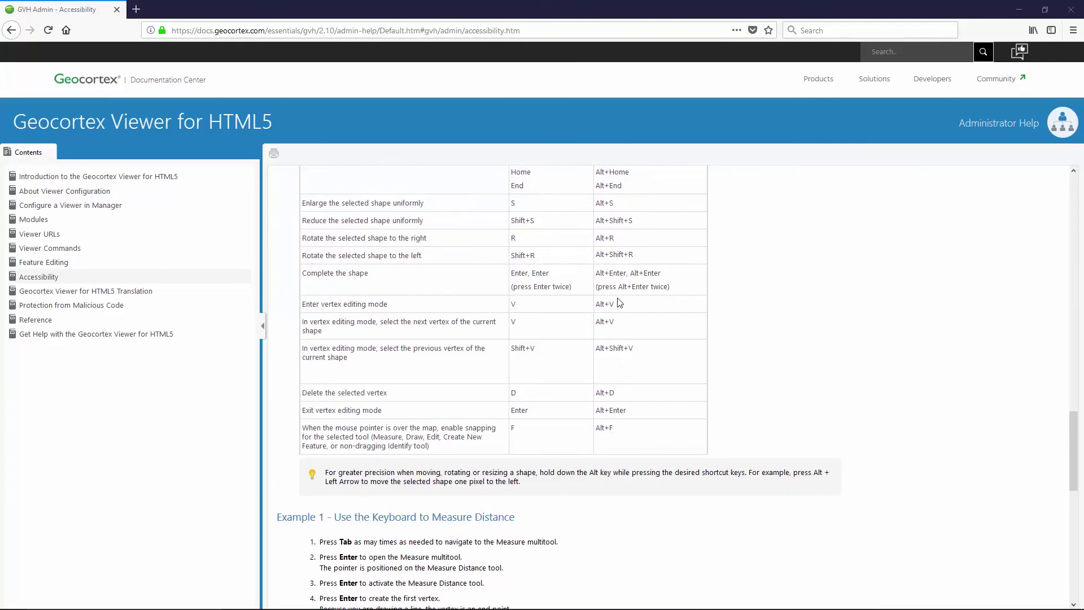
{"action": "scroll", "coordinate": [620, 315], "scroll_direction": "down", "scroll_amount": 5}
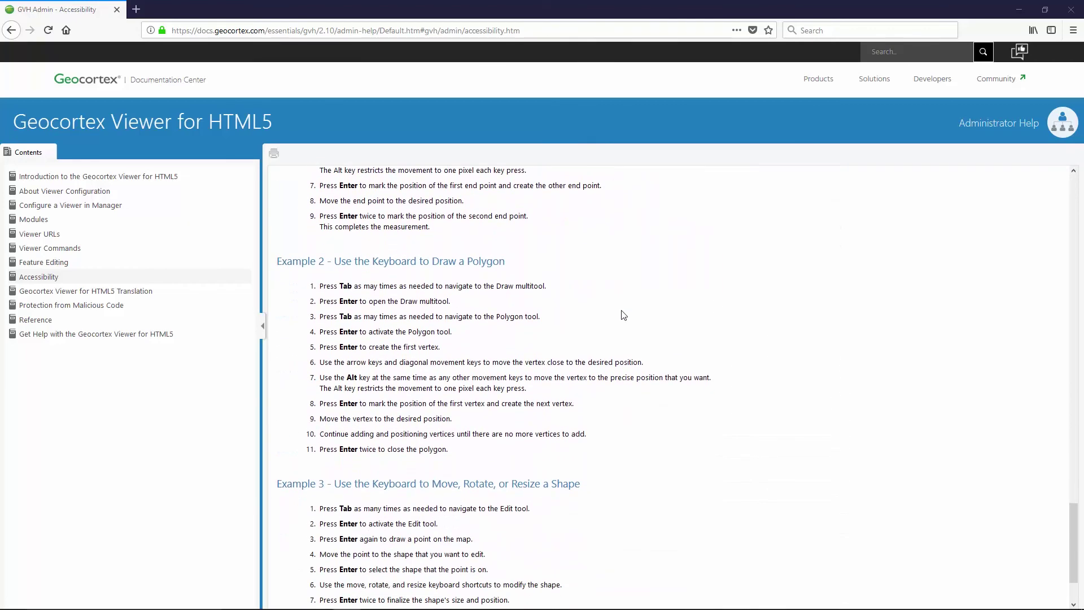